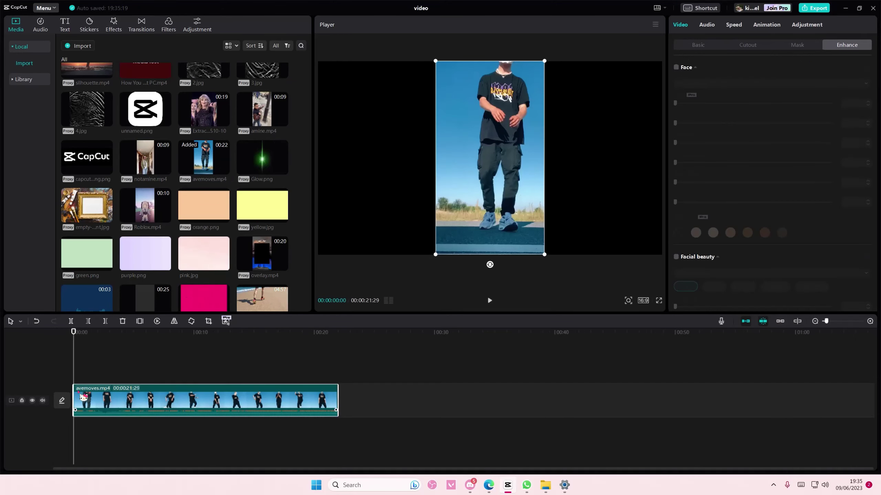
Trim the dance clip's start, set the canvas to the Original portrait ratio, and mute the track
drag(74, 399, 137, 399)
click(642, 301)
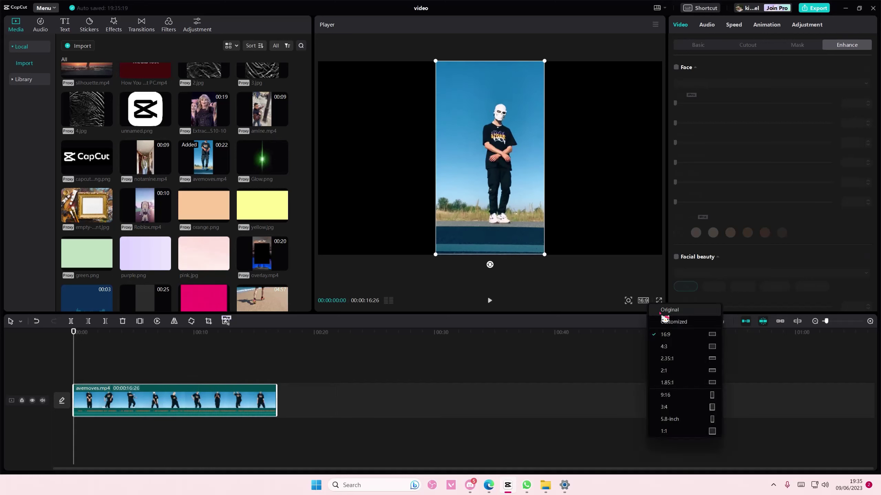
click(669, 310)
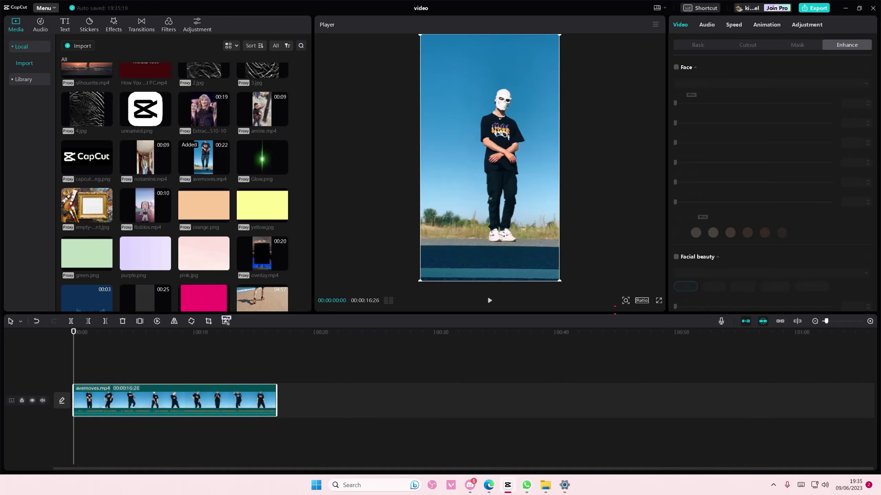
click(54, 401)
Scale the selected dance clip up to 148% with the Basic Scale slider
click(698, 45)
mouse_move(702, 90)
mouse_down()
mouse_move(716, 90)
mouse_move(722, 110)
mouse_up()
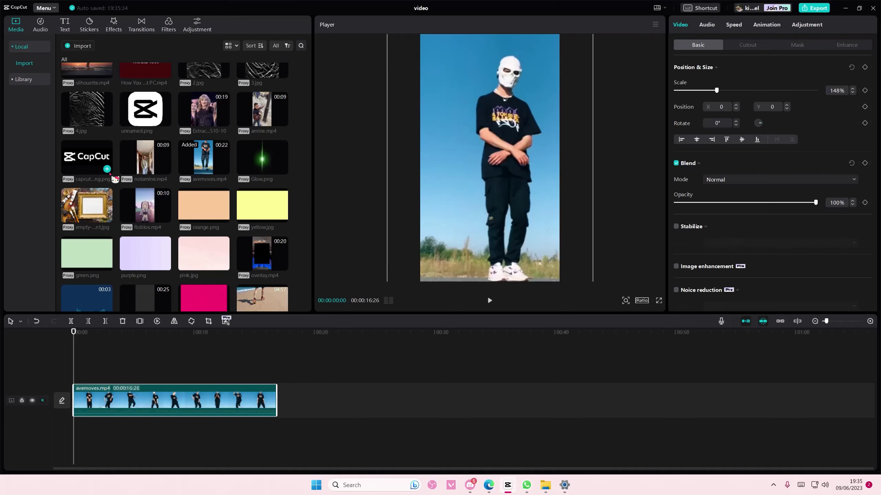
Add a default text 'M' at 219%, place it by the dancer's head, and extend it to the video's end
click(65, 25)
click(94, 79)
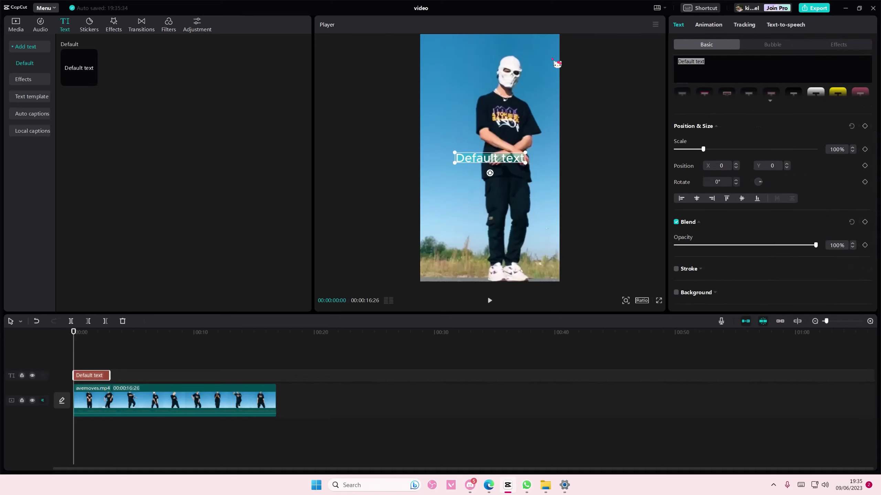
text(M)
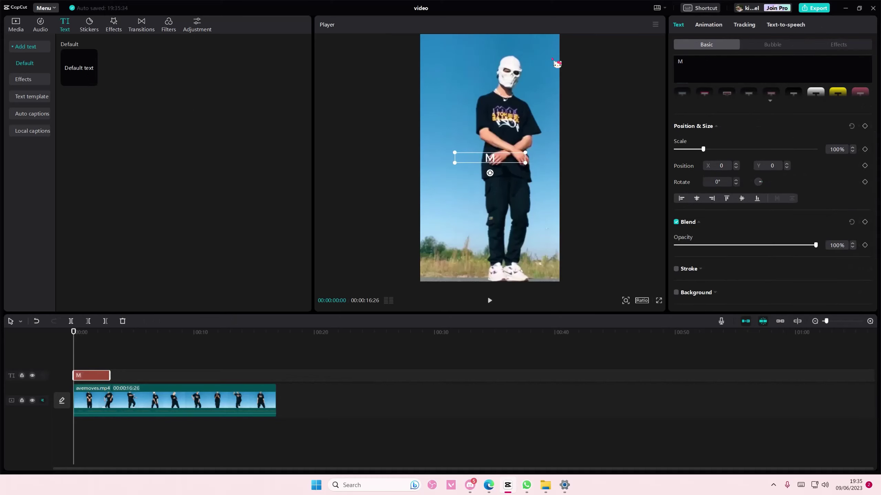
drag(703, 150, 714, 150)
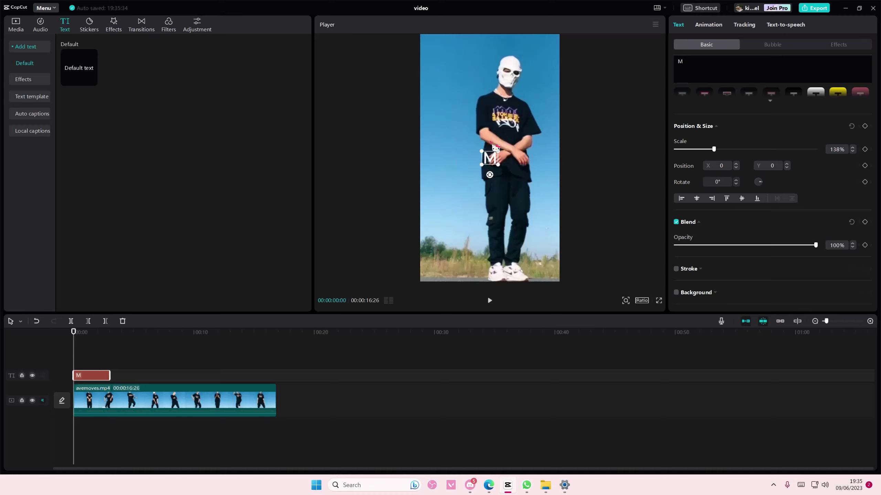
mouse_move(491, 158)
mouse_down()
mouse_move(510, 75)
mouse_move(524, 87)
mouse_move(489, 73)
mouse_move(493, 80)
mouse_up()
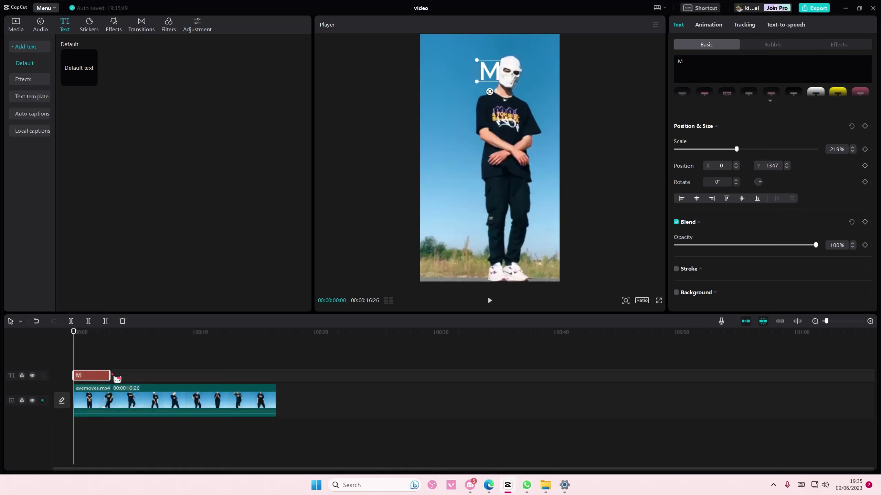
drag(110, 376, 276, 376)
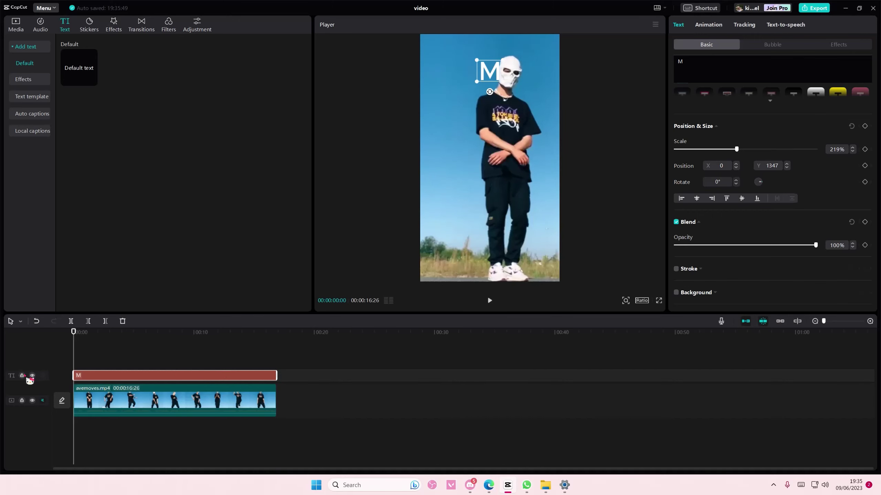
Lock the text track and add a Position & Size keyframe, shifting the mask onto the M
click(30, 376)
click(178, 401)
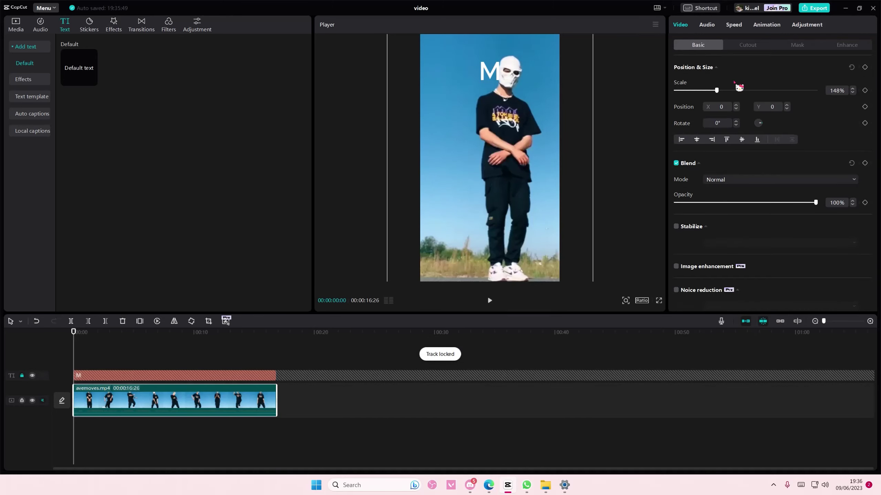
click(865, 67)
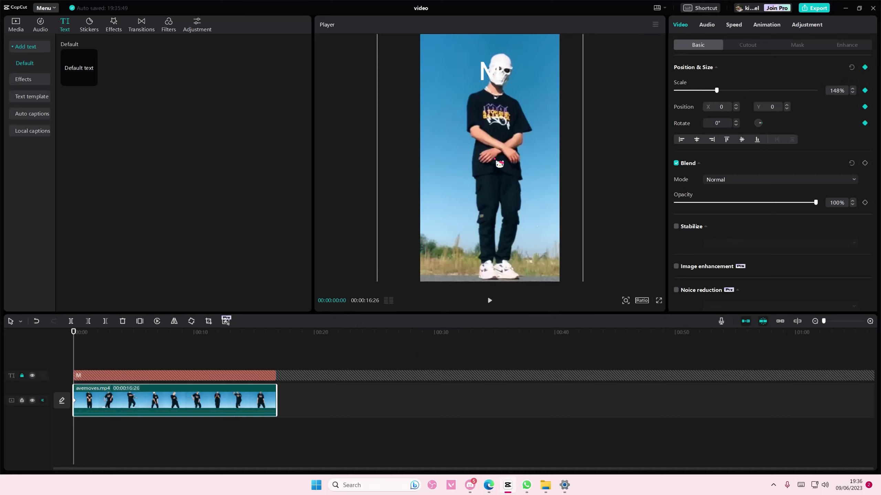
drag(509, 166, 490, 165)
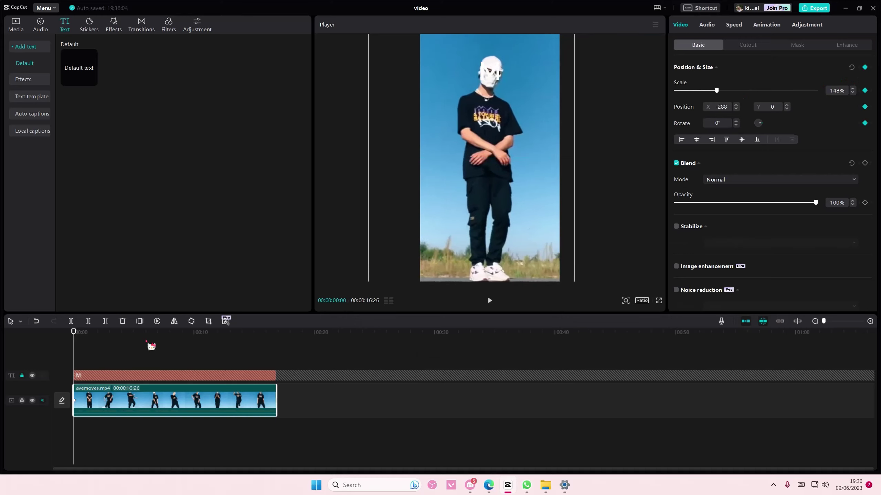
Scrub through the next frames, repositioning the clip so the mask stays at the M
drag(75, 349, 76, 350)
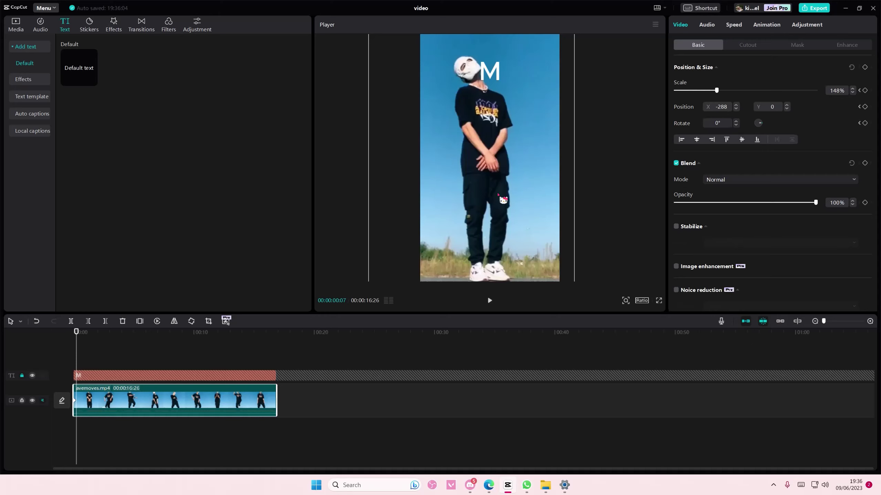
drag(516, 201, 534, 206)
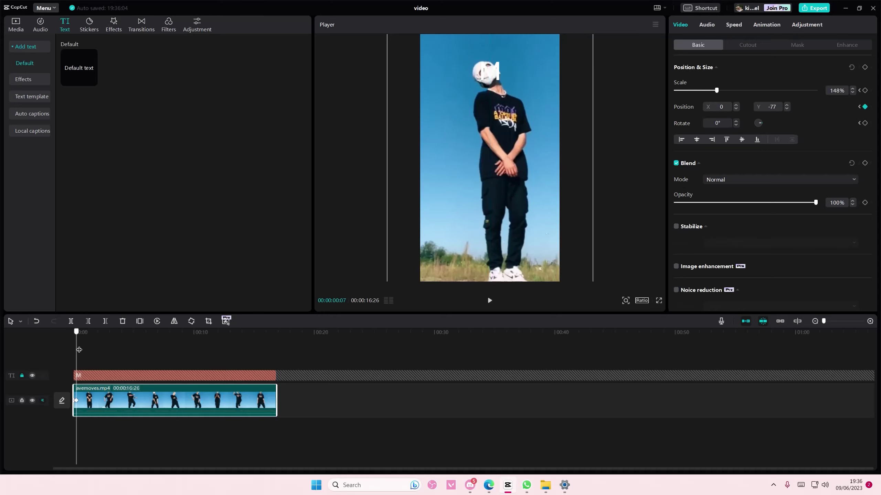
drag(79, 349, 81, 349)
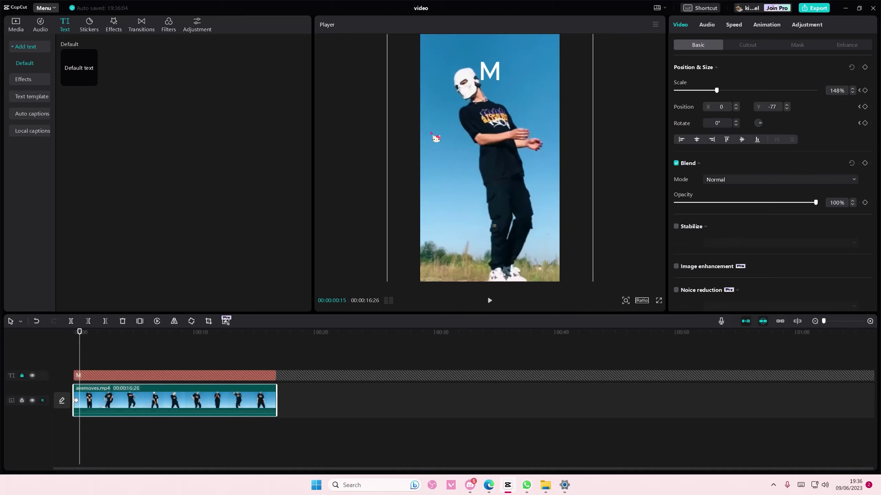
drag(436, 137, 455, 131)
drag(80, 357, 82, 357)
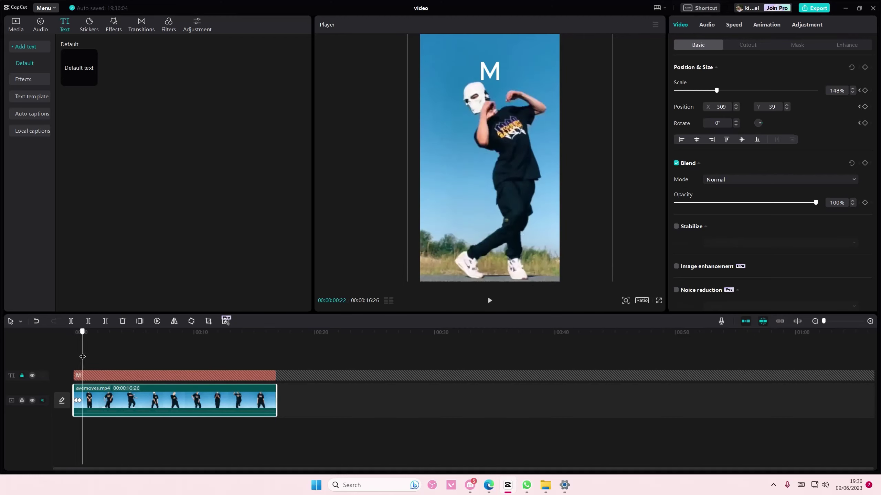
mouse_move(434, 170)
mouse_down()
mouse_move(499, 168)
mouse_move(515, 138)
mouse_up()
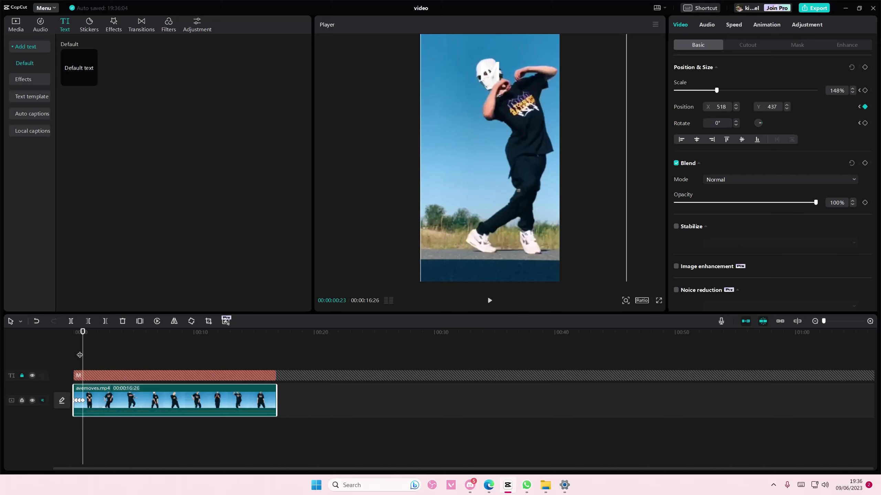
drag(81, 355, 89, 351)
drag(463, 216, 440, 234)
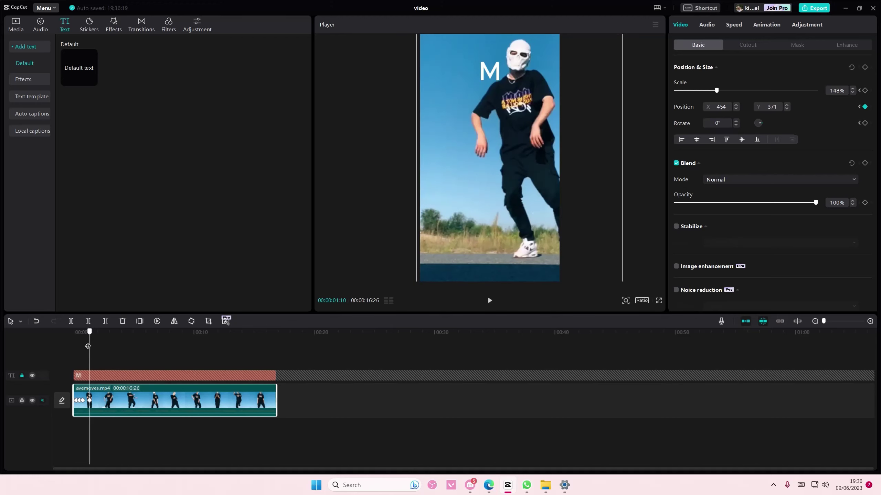
drag(90, 346, 86, 346)
drag(495, 154, 490, 157)
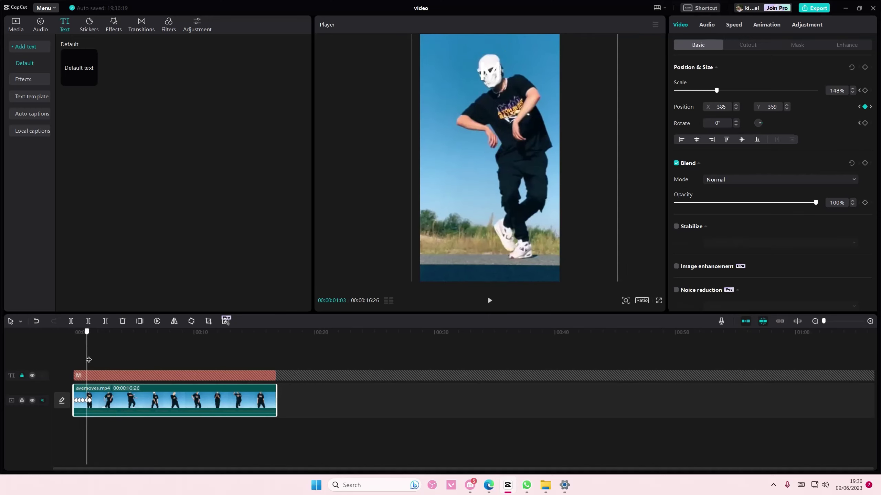
Continue scrubbing to the fourth second, realigning the mask with the M on each frame
click(89, 346)
drag(508, 172, 481, 186)
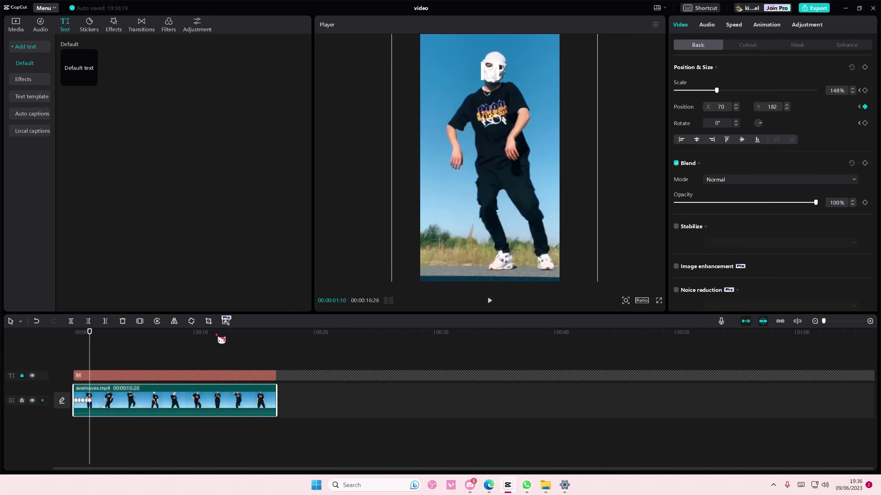
drag(89, 346, 95, 347)
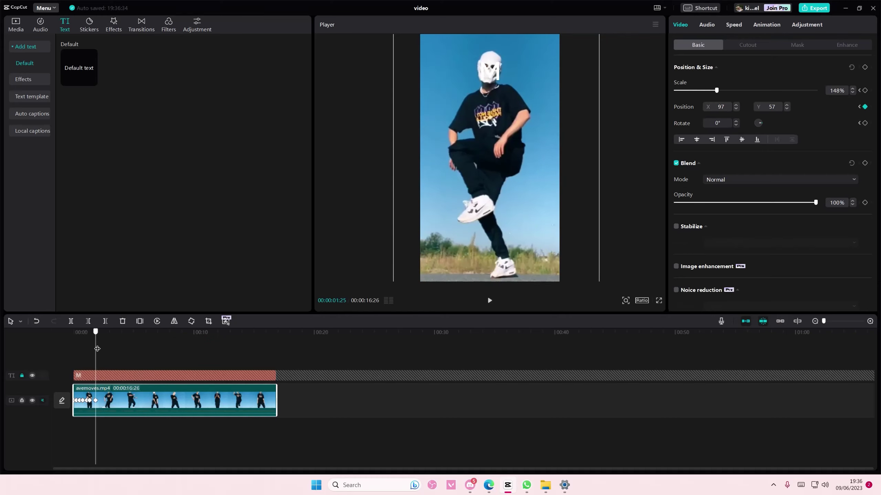
drag(96, 347, 100, 346)
drag(490, 165, 499, 158)
drag(100, 346, 114, 349)
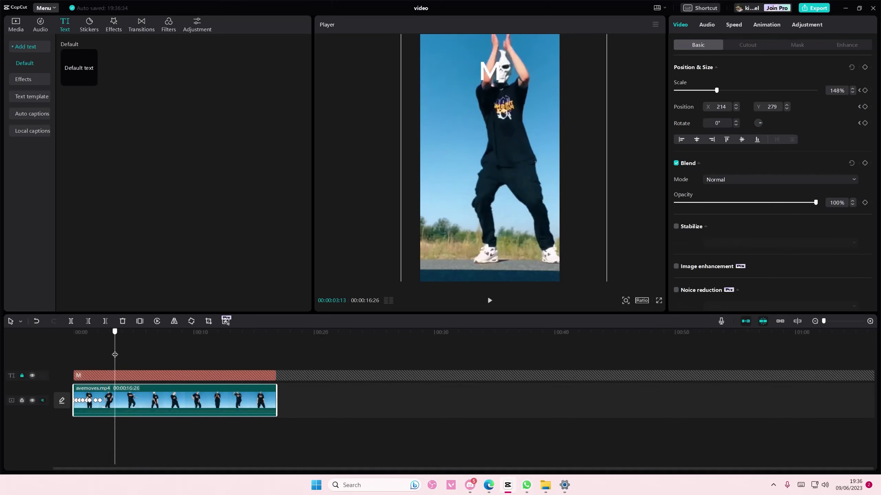
drag(460, 196, 455, 193)
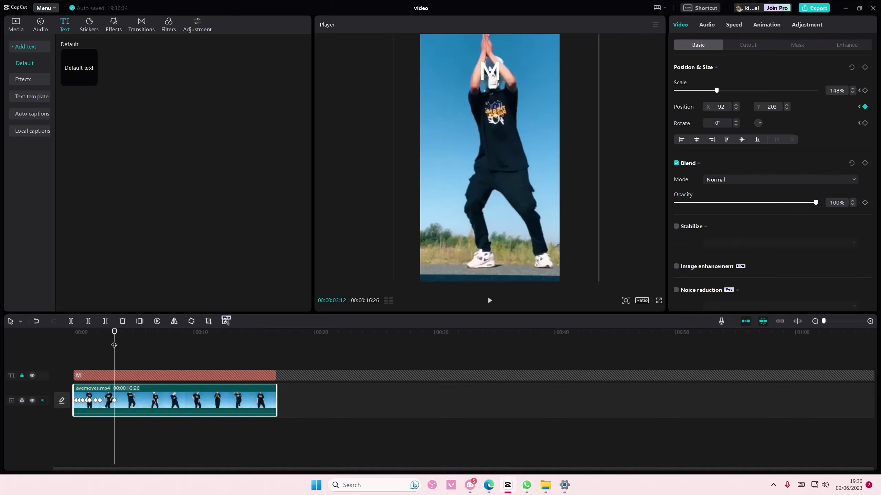
drag(115, 348, 120, 347)
drag(478, 199, 482, 190)
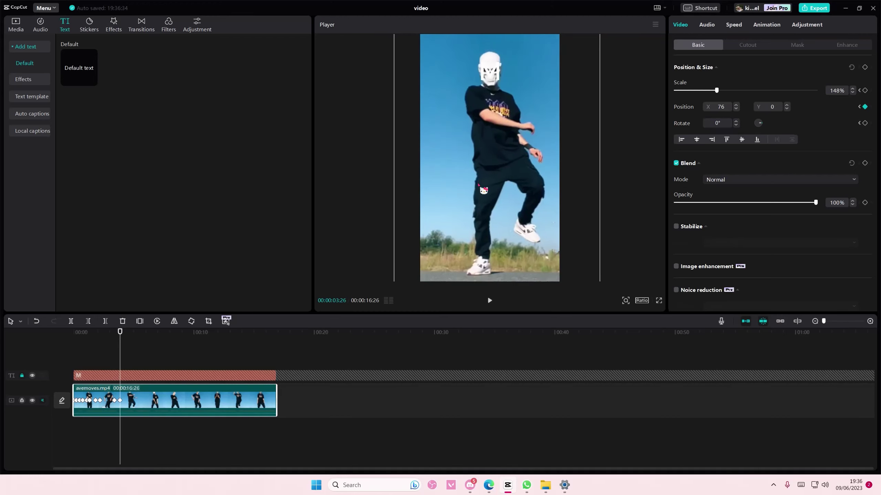
drag(120, 348, 125, 348)
drag(495, 192, 482, 182)
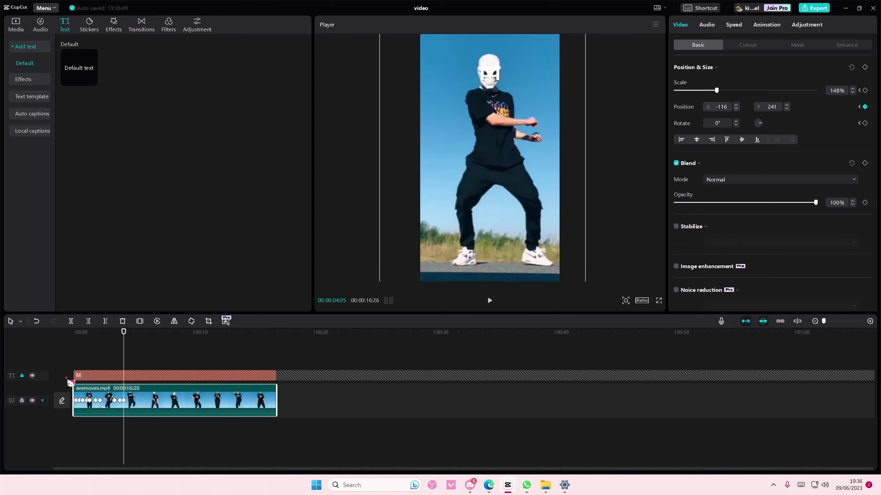
Unlock and delete the M text, then play the tracked clip from the start and pause
click(21, 376)
key(Delete)
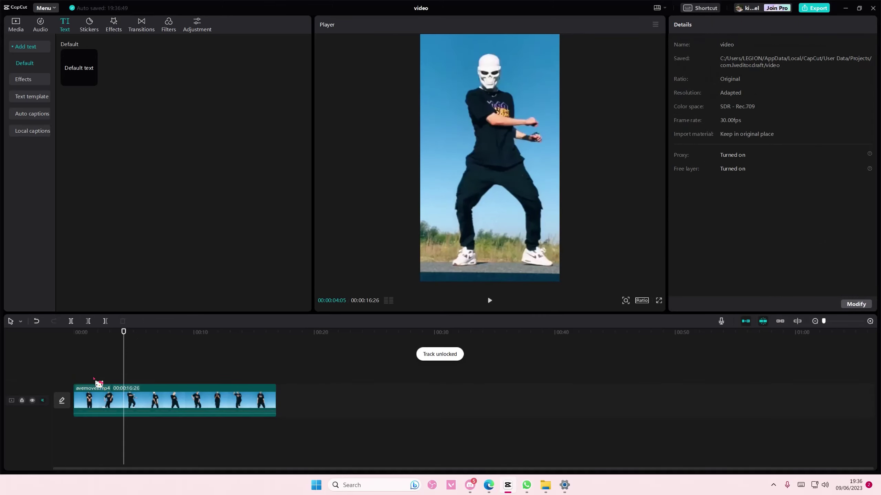
drag(123, 375, 71, 375)
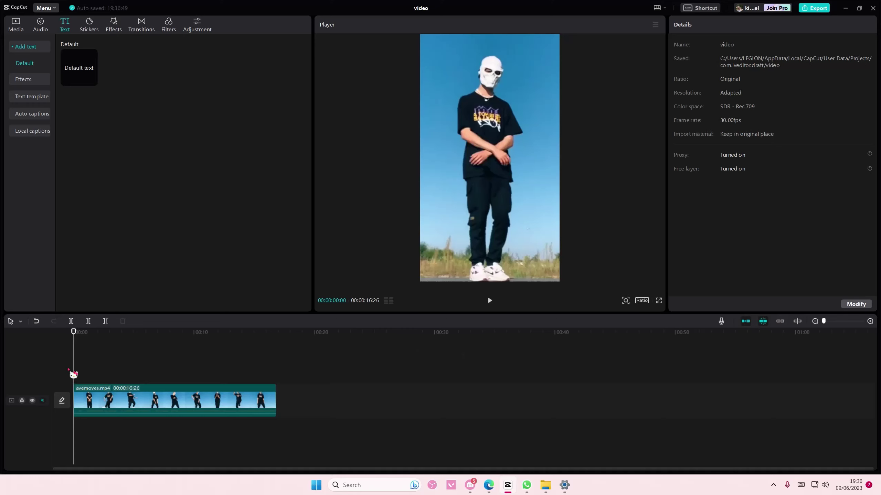
key(space)
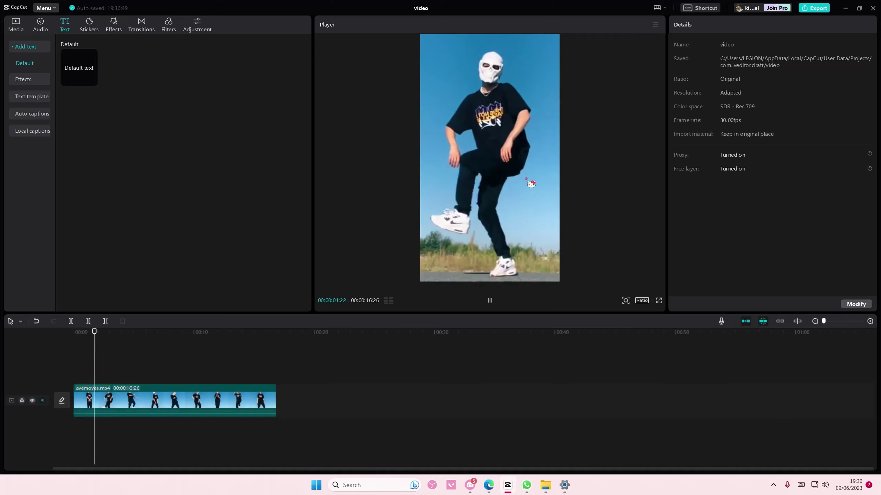
key(space)
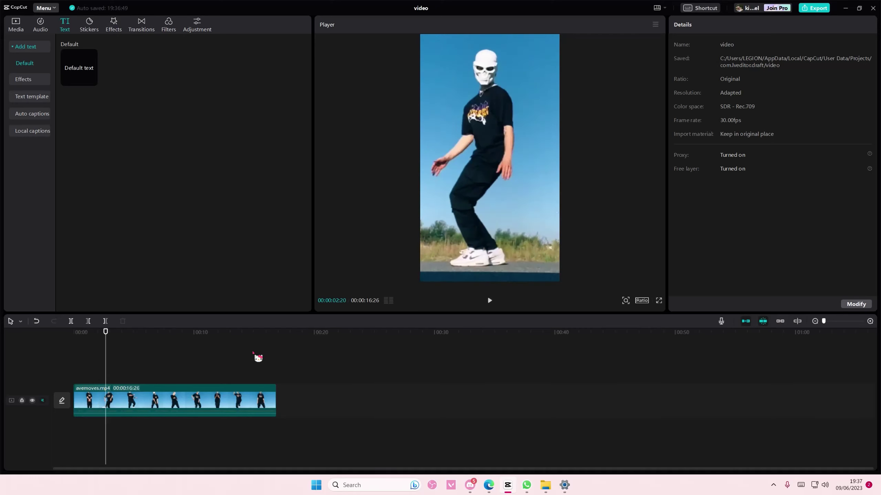